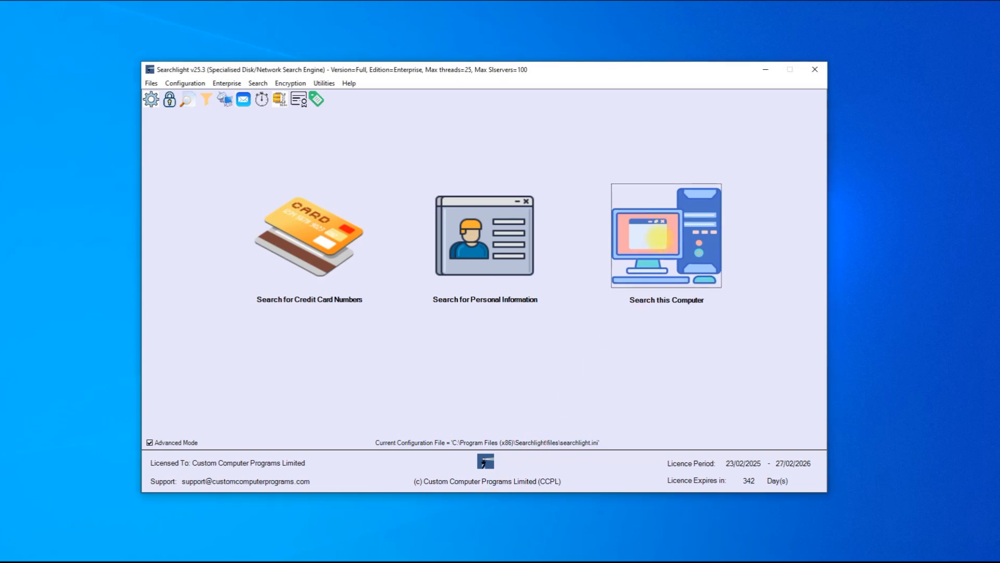
# Step: Run the Post Code Search for Huntingdon in the test_data\post_code_data directory on this computer and view its results
pyautogui.click(657, 237)
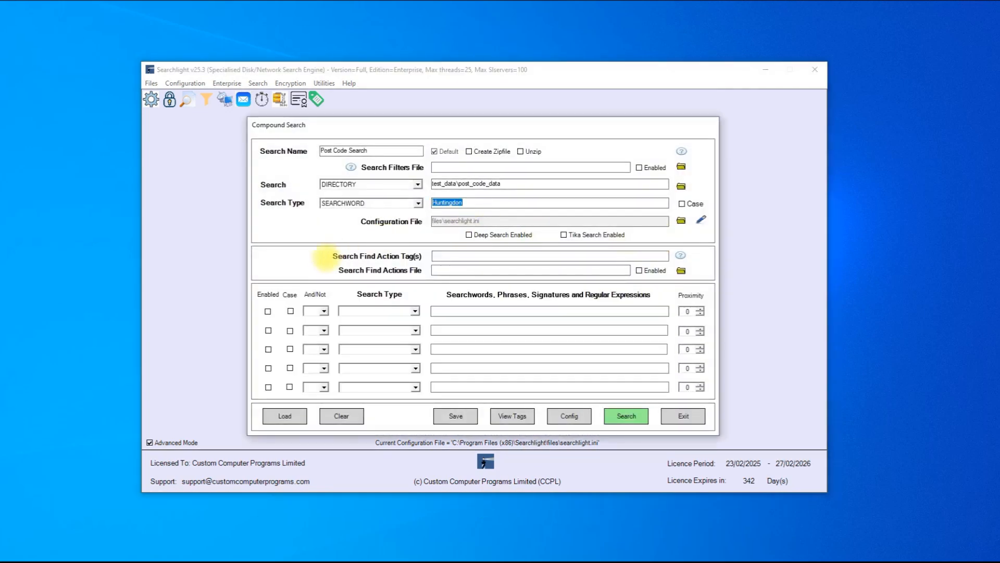
pyautogui.click(339, 150)
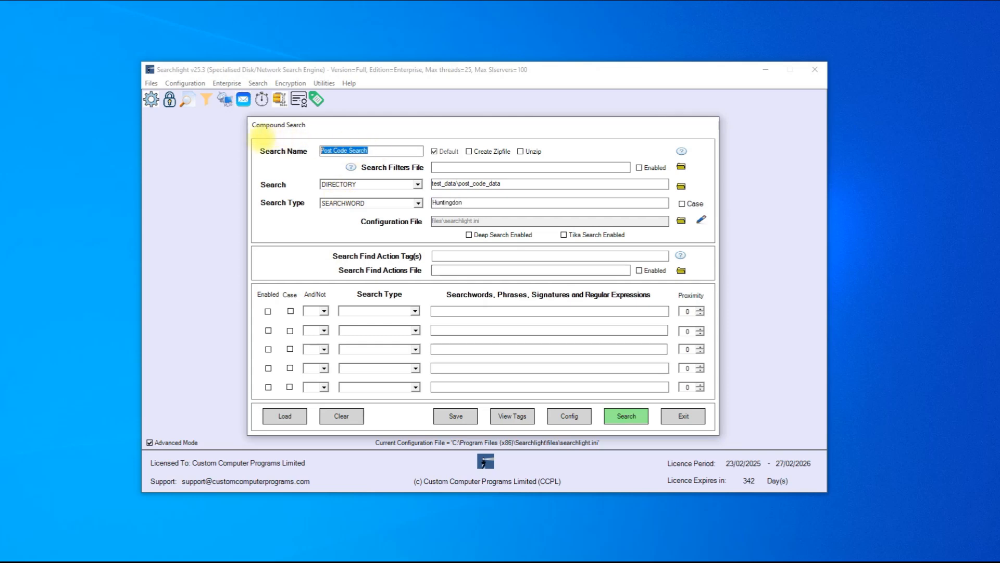
pyautogui.click(629, 415)
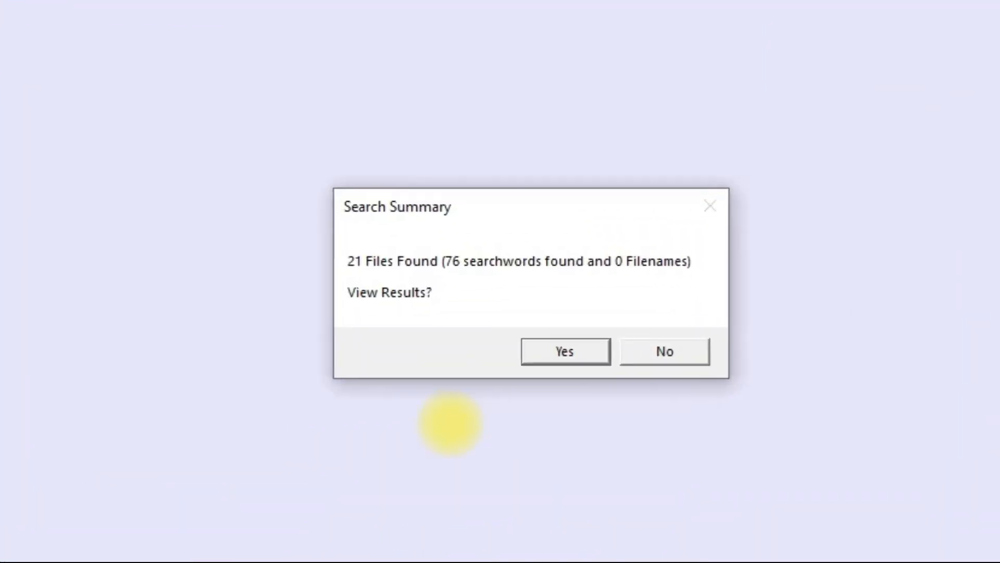
pyautogui.click(592, 366)
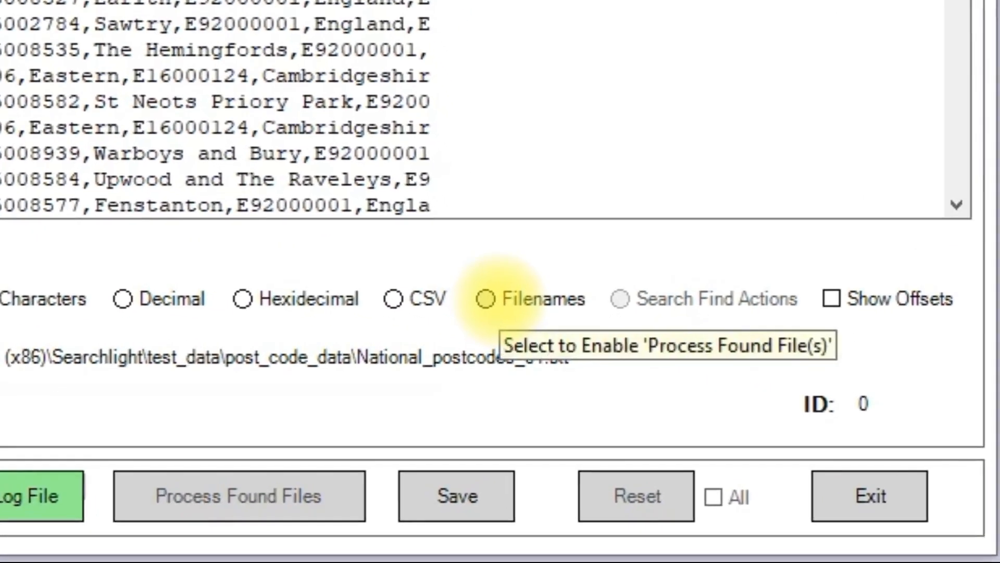
# Step: List the search results as unique filenames and open the processing of the found files
pyautogui.click(485, 298)
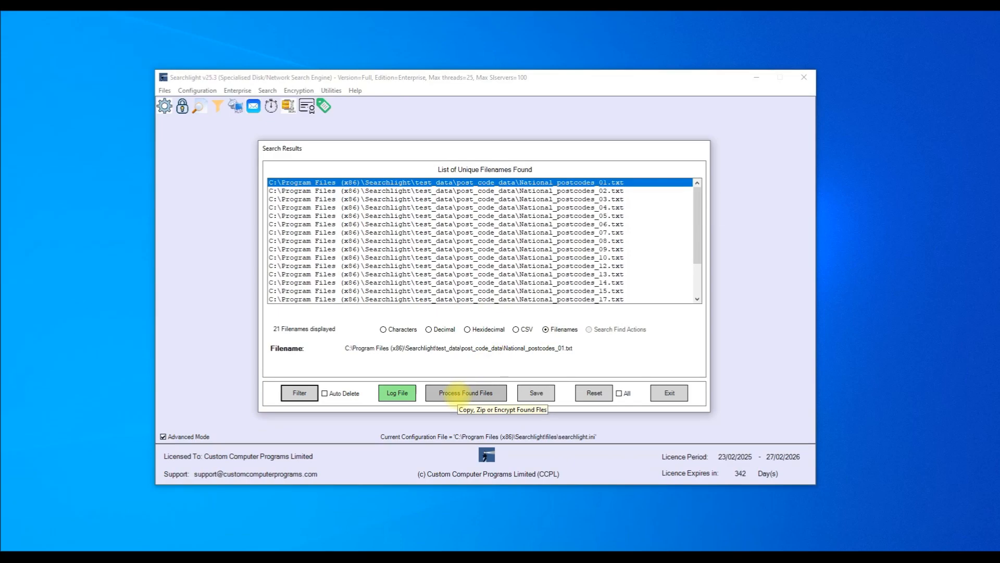
pyautogui.click(459, 394)
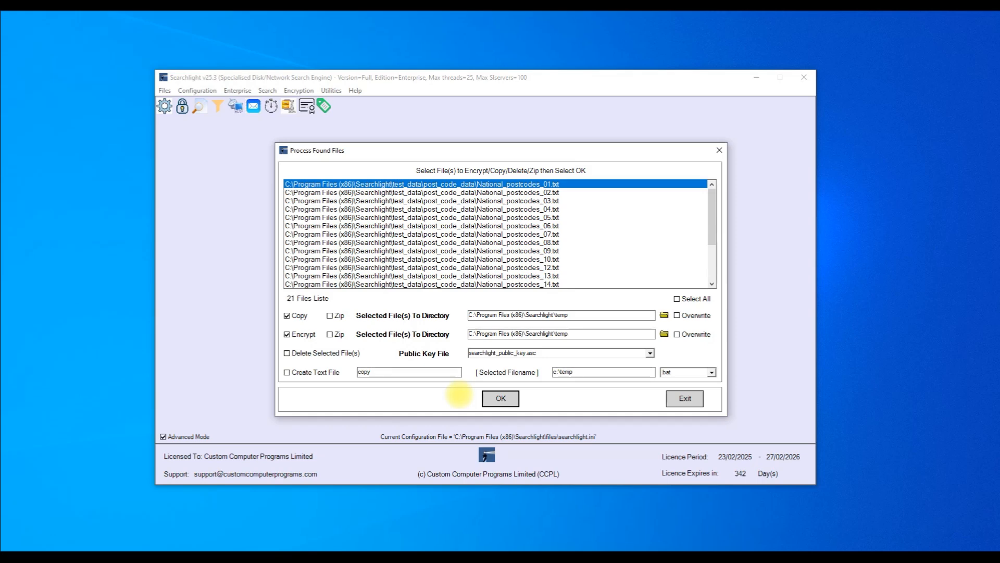
# Step: Add National_postcodes files 03, 05, 07 and 10 to the selection, and reduce it again to file 01 alone
pyautogui.click(419, 201)
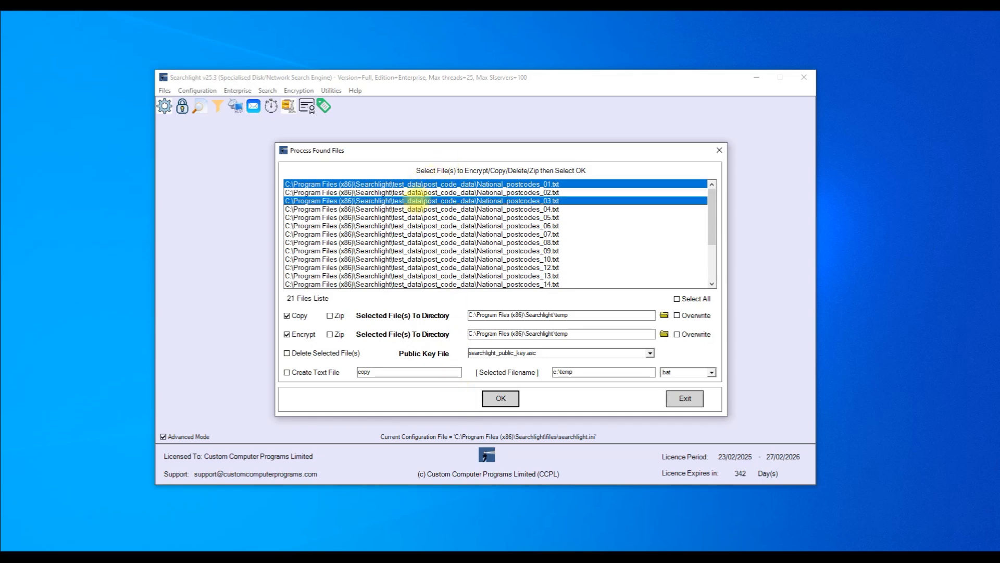
pyautogui.keyDown('ctrl'); pyautogui.click(419, 217); pyautogui.keyUp('ctrl')
pyautogui.keyDown('ctrl'); pyautogui.click(420, 234); pyautogui.keyUp('ctrl')
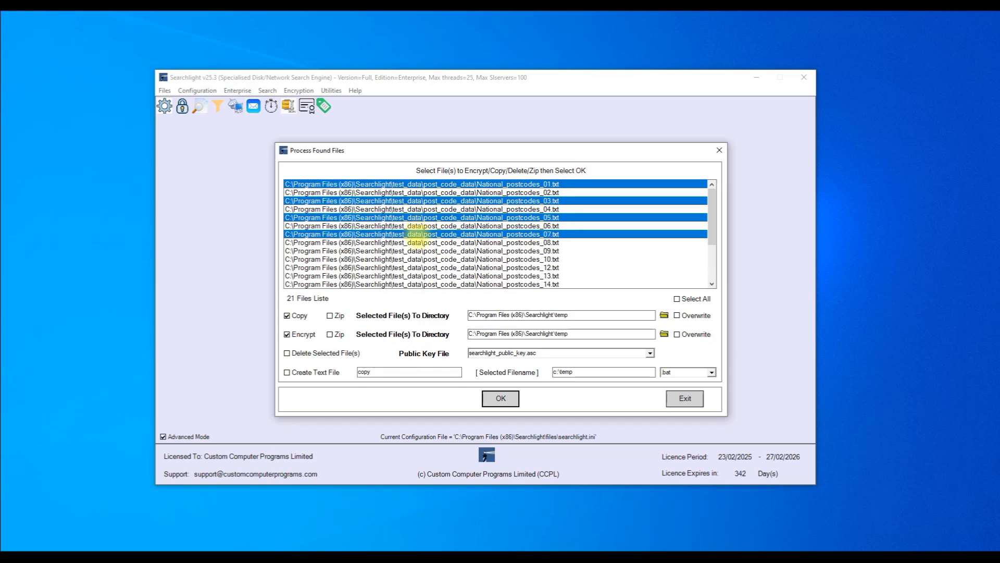
pyautogui.keyDown('ctrl'); pyautogui.click(419, 259); pyautogui.keyUp('ctrl')
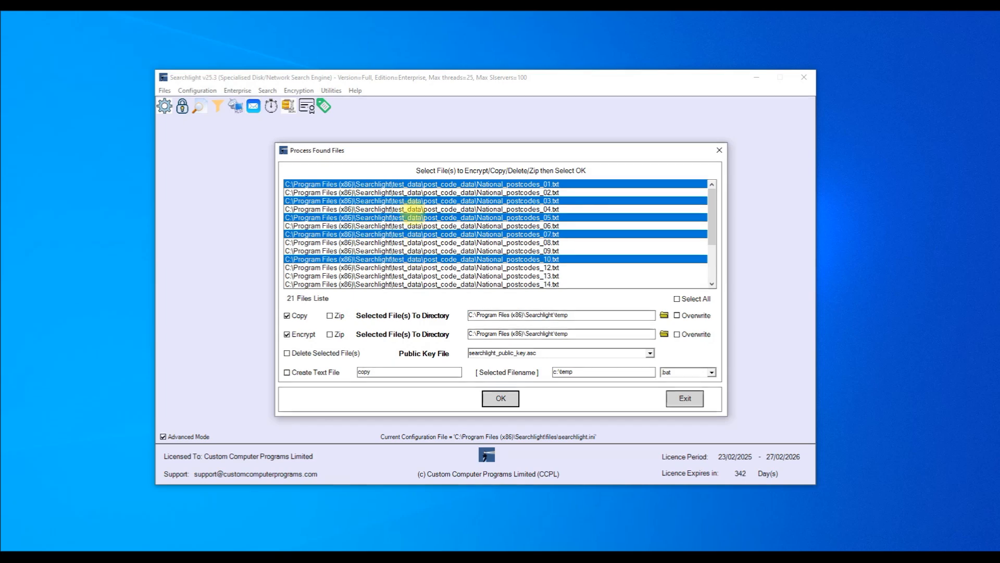
pyautogui.click(410, 184)
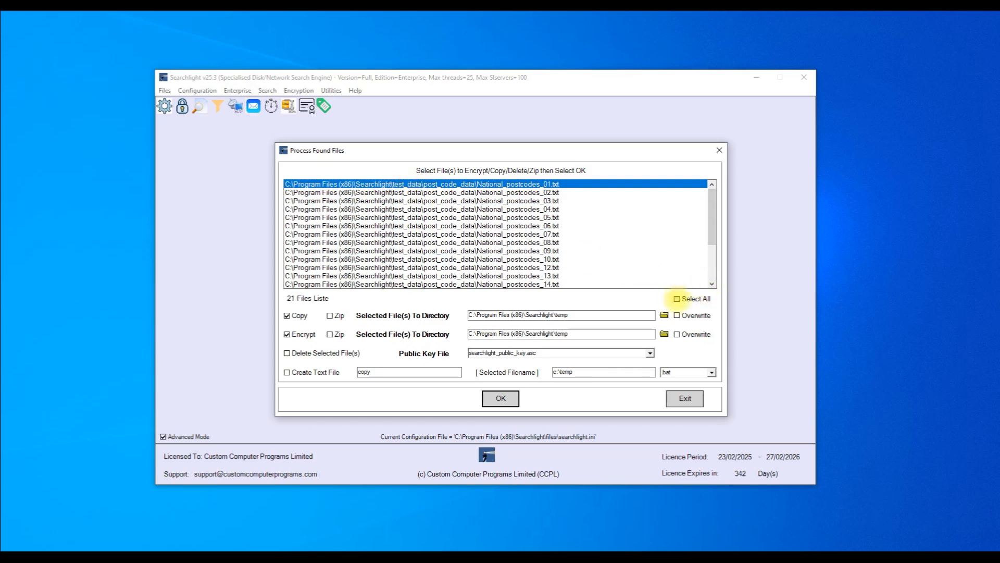
# Step: Select all found files and turn off encryption so that only copying is enabled
pyautogui.click(677, 298)
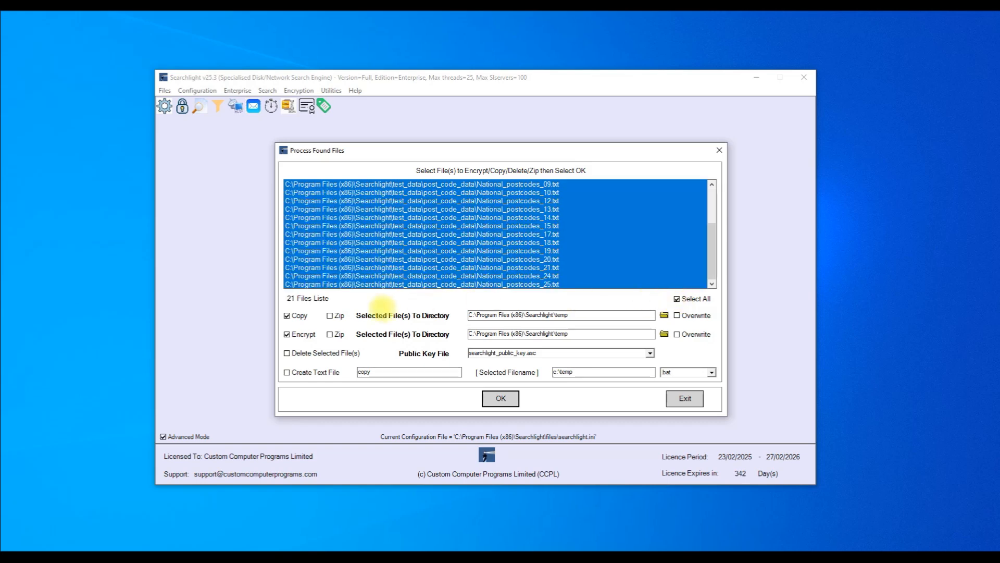
pyautogui.click(287, 334)
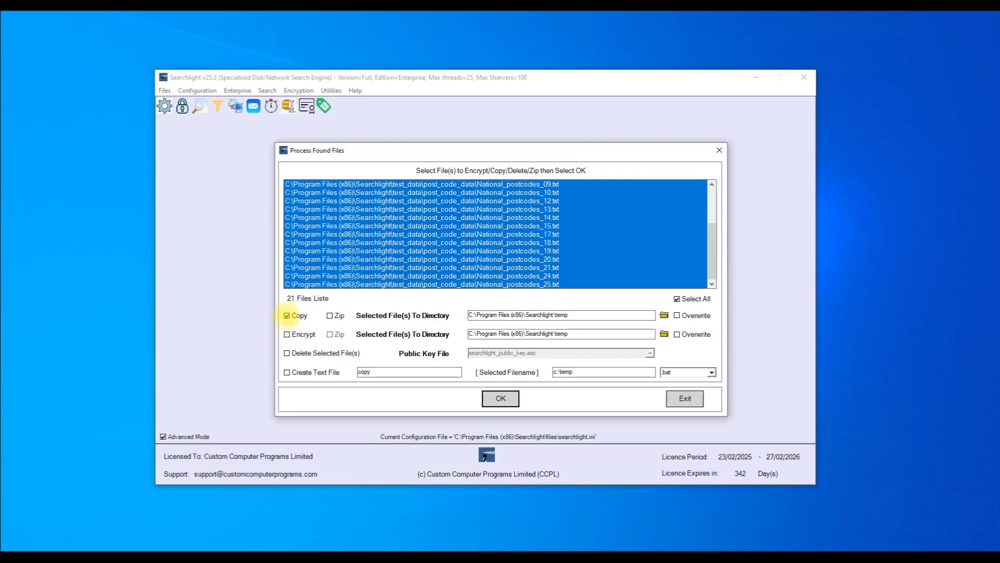
# Step: Try the zip and overwrite options for copying the selected files to the Searchlight temp directory, and clear both again
pyautogui.moveTo(585, 315); pyautogui.dragTo(434, 310)
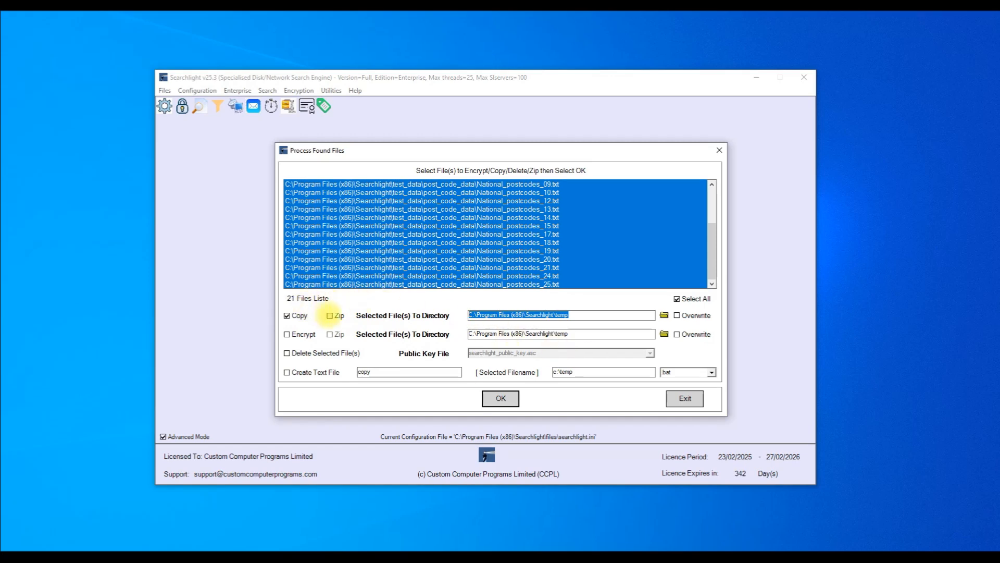
pyautogui.click(329, 315)
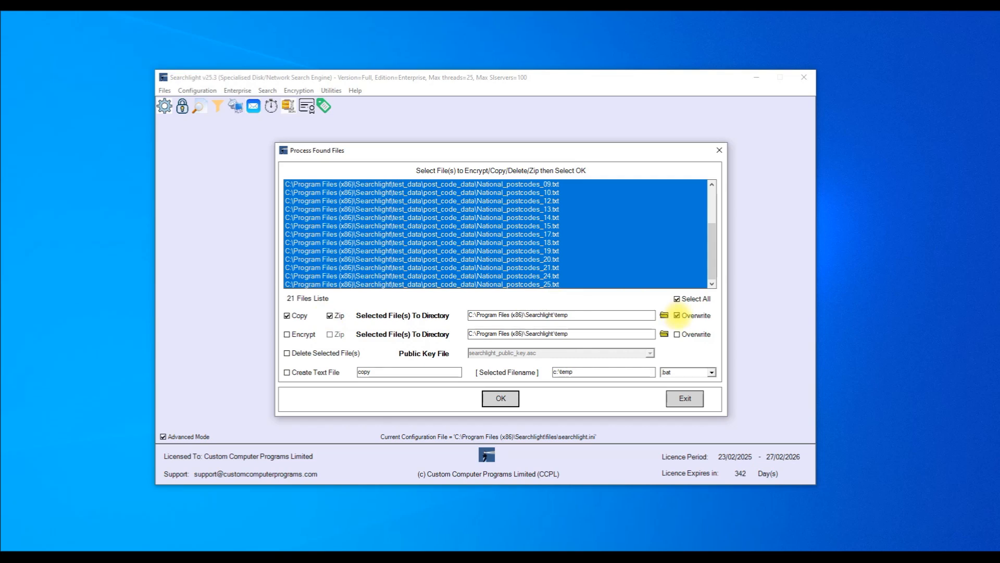
pyautogui.click(678, 316)
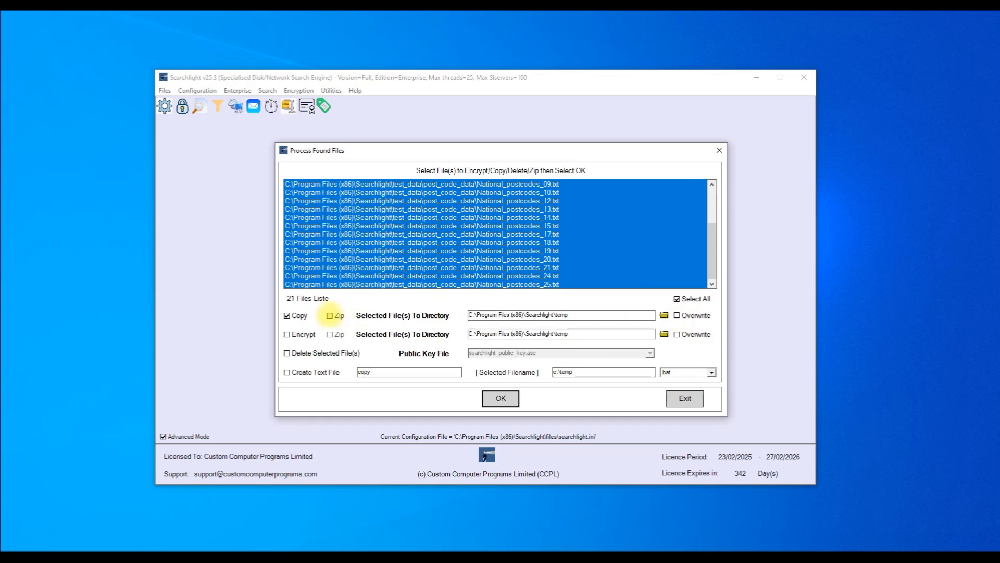
# Step: Switch the processing from copying to encrypting the selected files, keeping the Searchlight temp directory as the encryption target
pyautogui.click(287, 334)
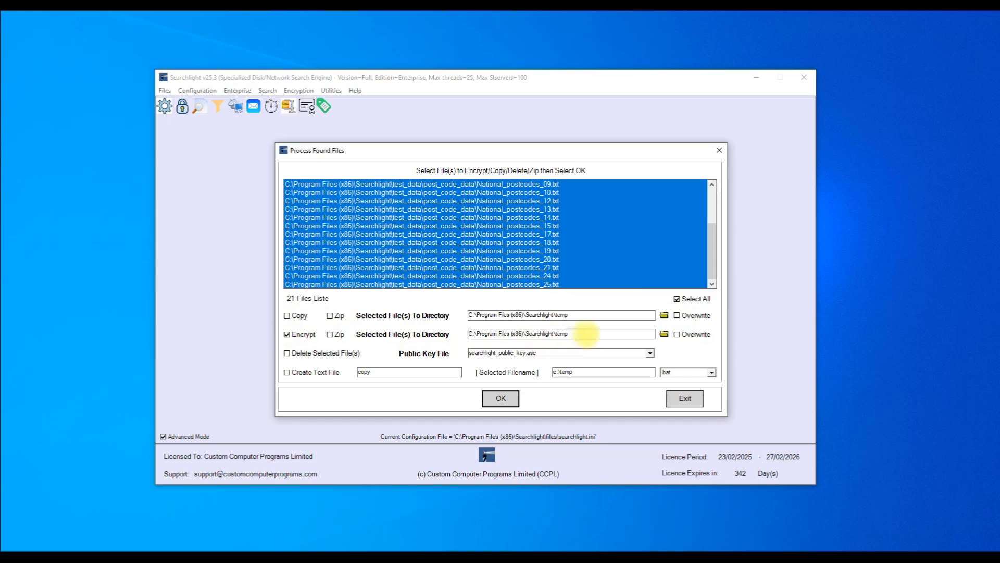
pyautogui.moveTo(579, 335); pyautogui.dragTo(469, 334)
pyautogui.press('Delete')
pyautogui.hotkey('ctrl', 'z')
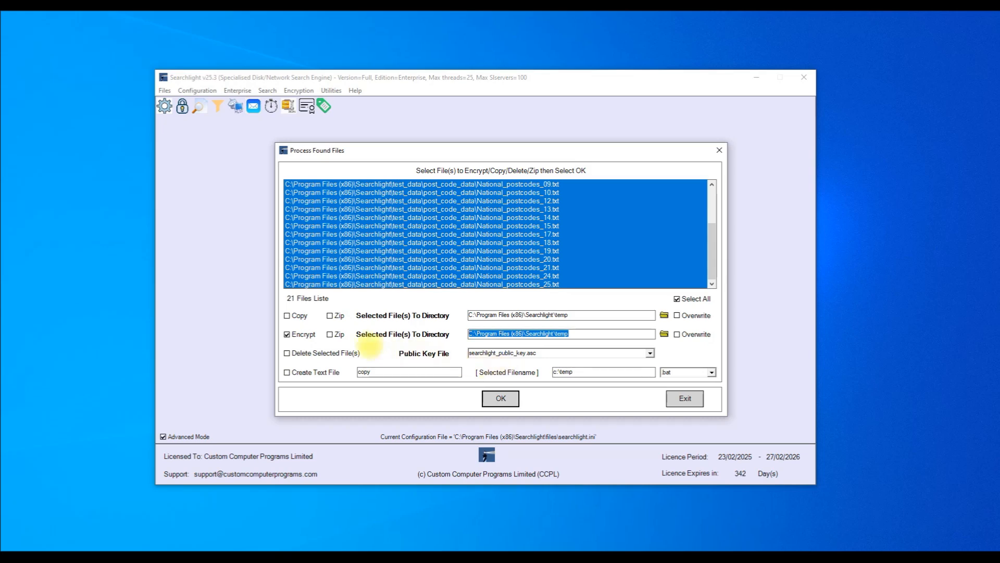
# Step: Try the zip and overwrite options for the encrypted files, and clear both again
pyautogui.click(330, 334)
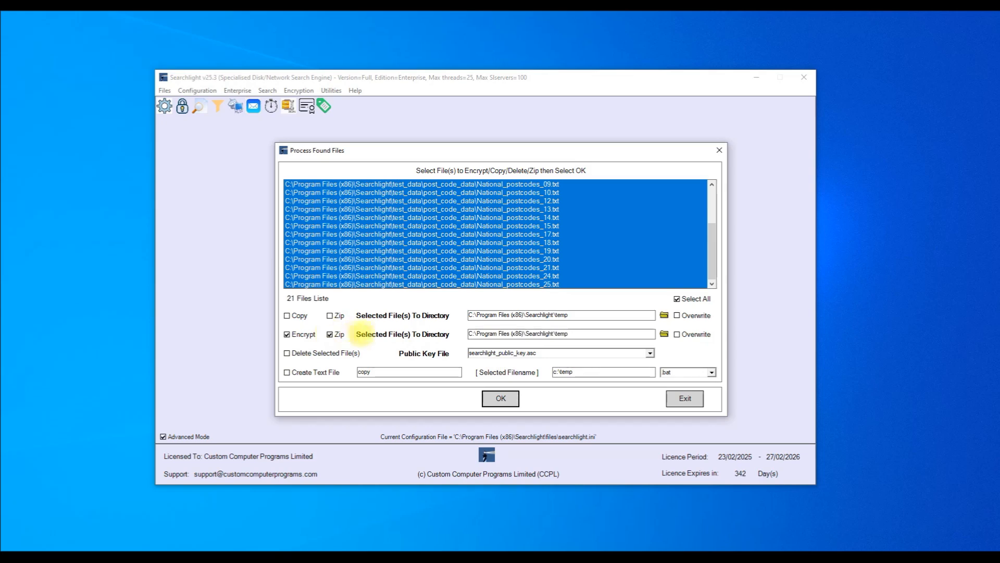
pyautogui.click(678, 334)
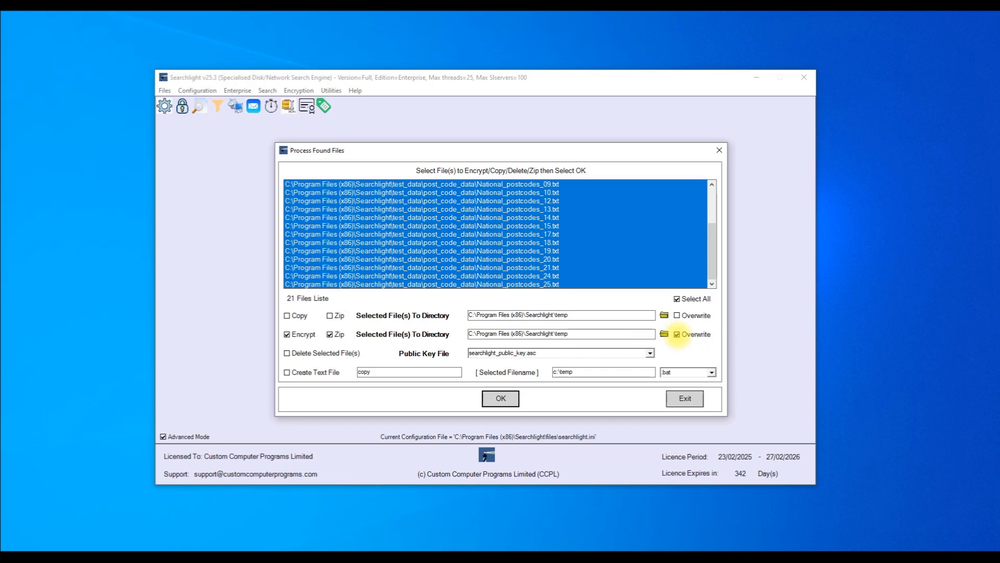
pyautogui.click(678, 335)
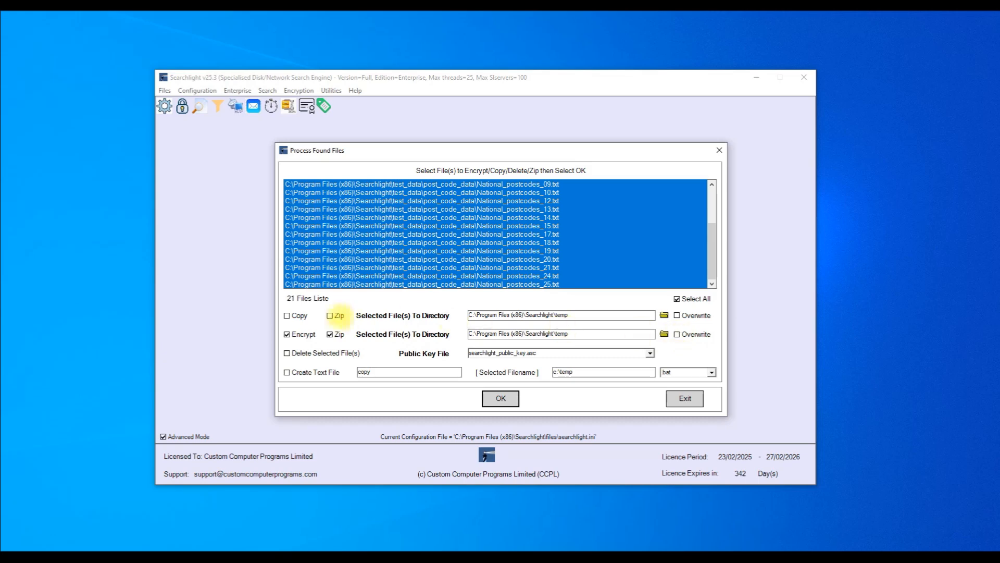
pyautogui.click(330, 334)
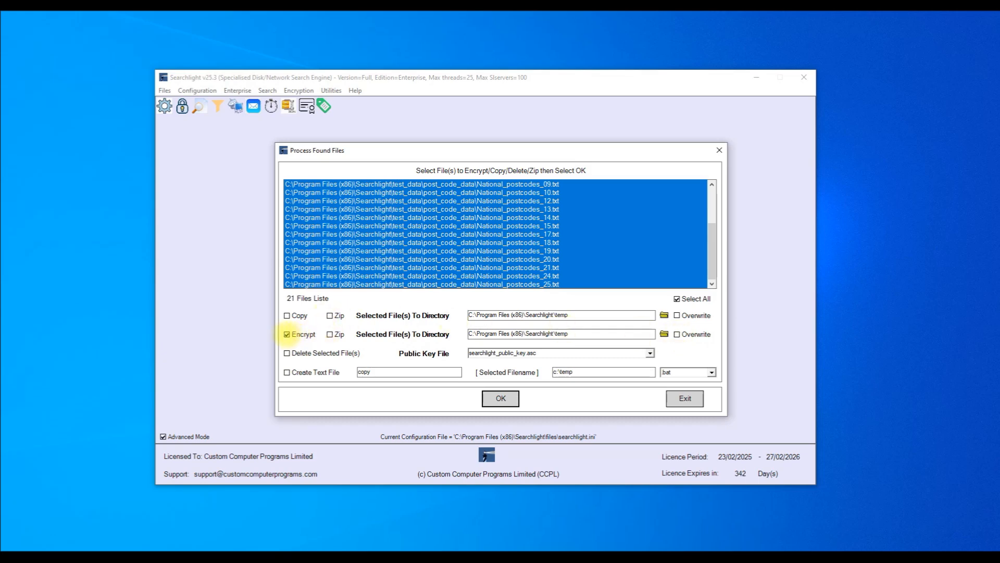
# Step: Turn off encryption, and switch deletion of the selected files on and off again
pyautogui.click(287, 335)
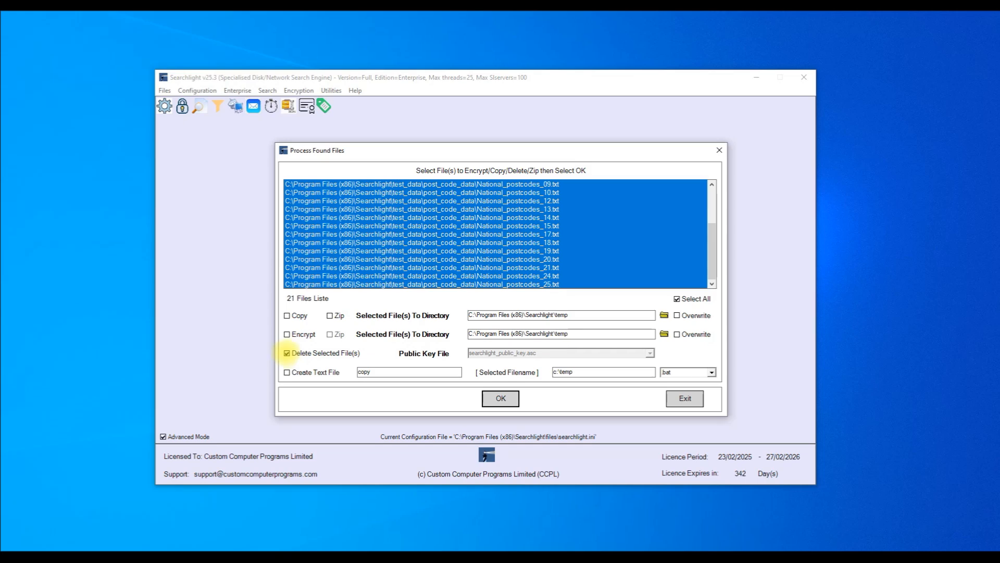
pyautogui.click(286, 353)
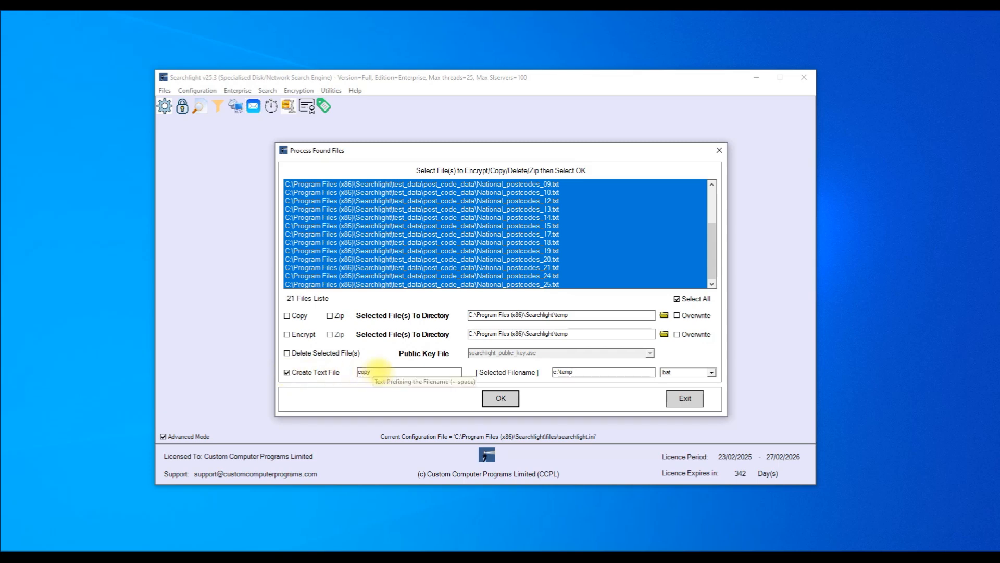
# Step: Create a bat text file from the selected filenames, with copy before and c:\temp after each filename
pyautogui.press('Tab')
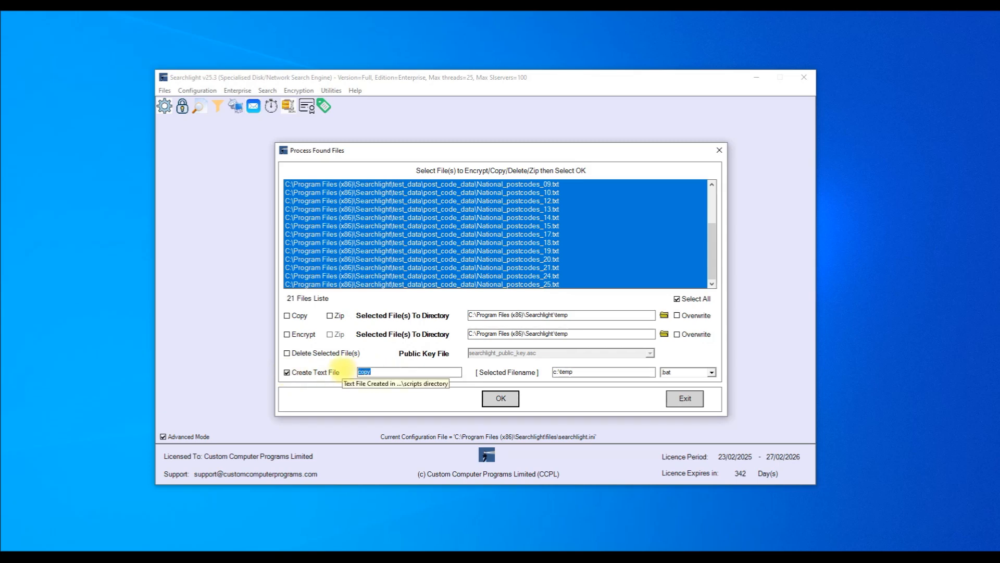
pyautogui.press('Tab')
pyautogui.click(712, 372)
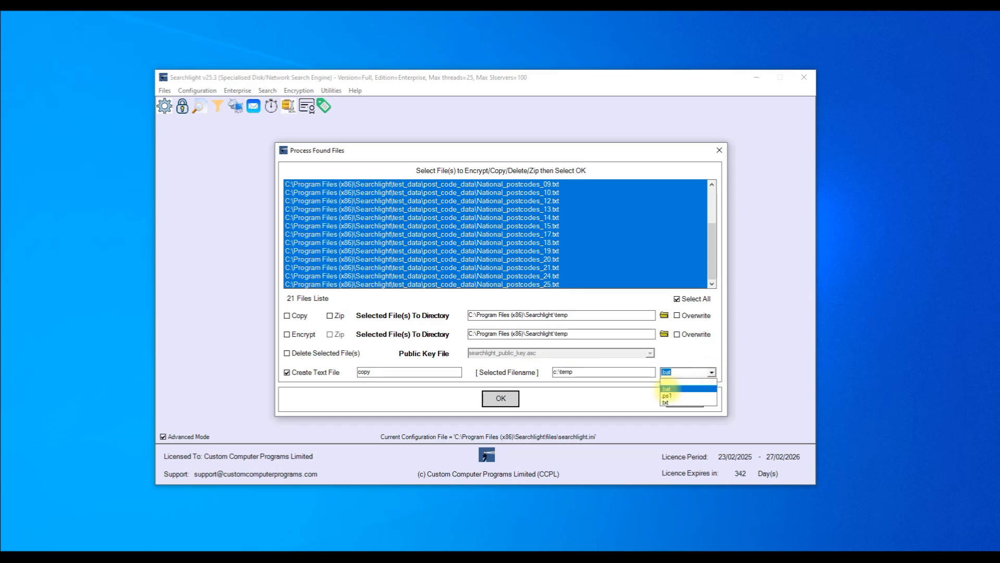
pyautogui.click(670, 389)
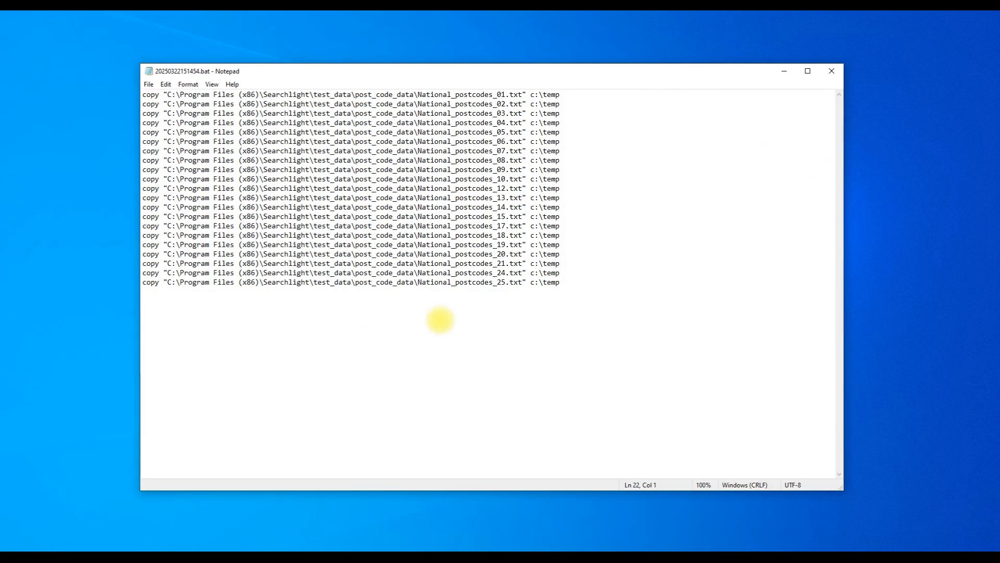
# Step: In Notepad, examine the copy command, quoted file path and c:\temp destination in the first line of the generated bat file
pyautogui.doubleClick(149, 95)
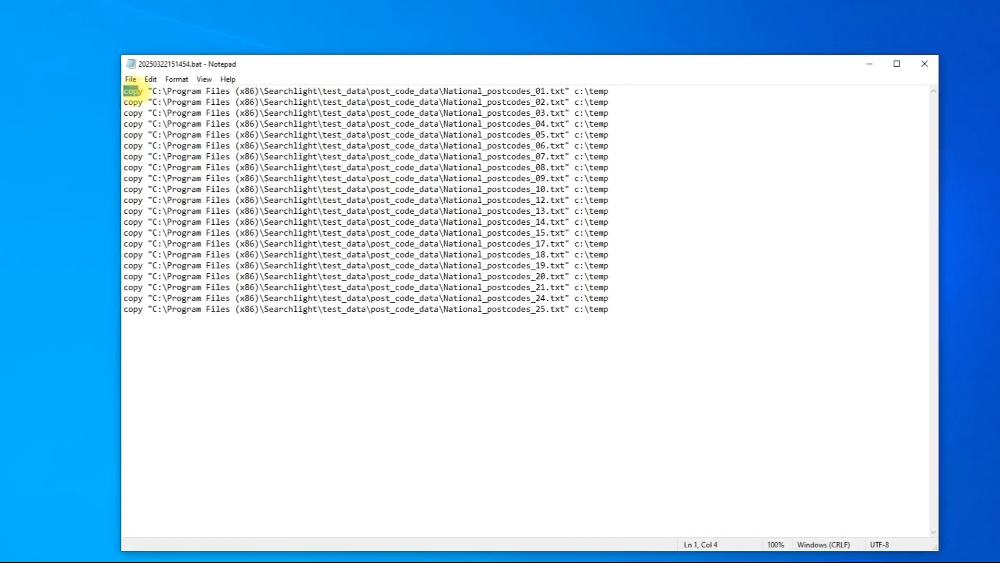
pyautogui.moveTo(148, 91); pyautogui.dragTo(546, 124)
pyautogui.moveTo(652, 128); pyautogui.dragTo(662, 100)
pyautogui.moveTo(767, 108); pyautogui.dragTo(816, 108)
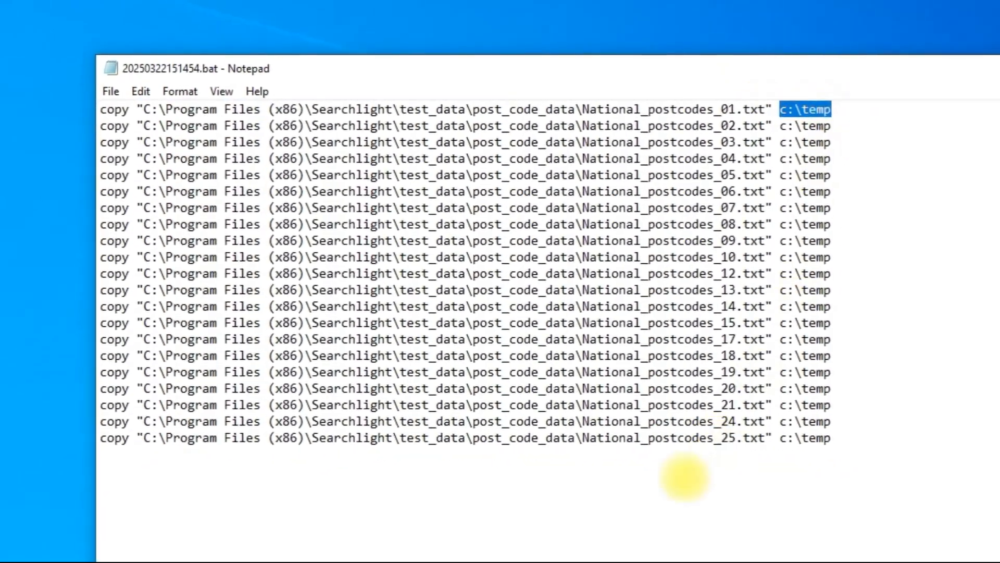
pyautogui.click(576, 459)
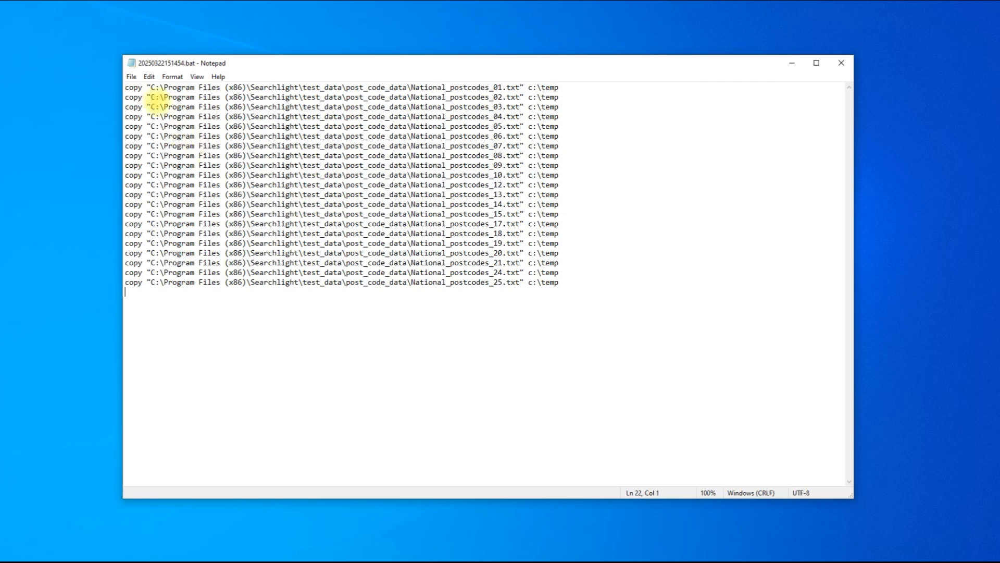
pyautogui.moveTo(125, 87); pyautogui.dragTo(142, 88)
pyautogui.click(496, 312)
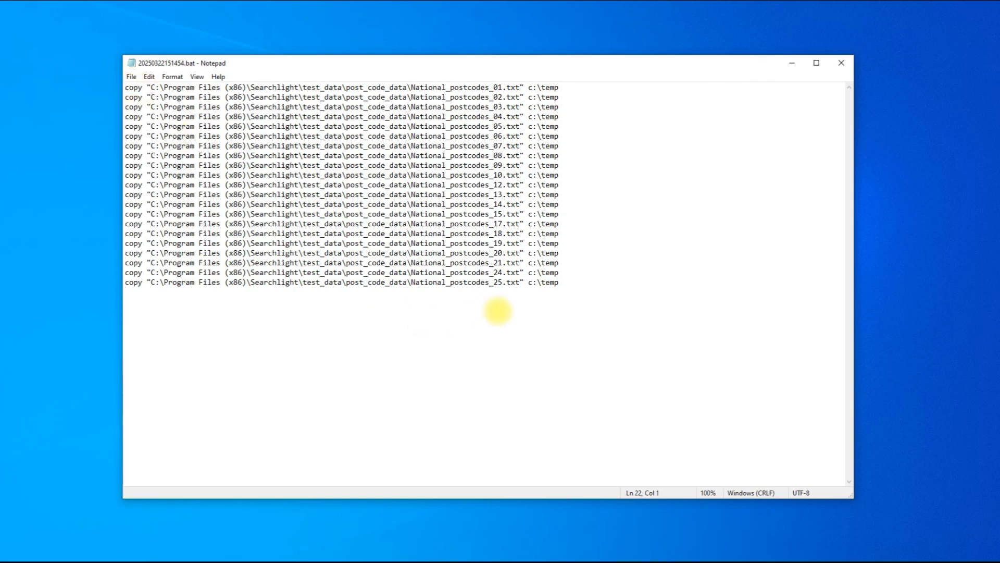